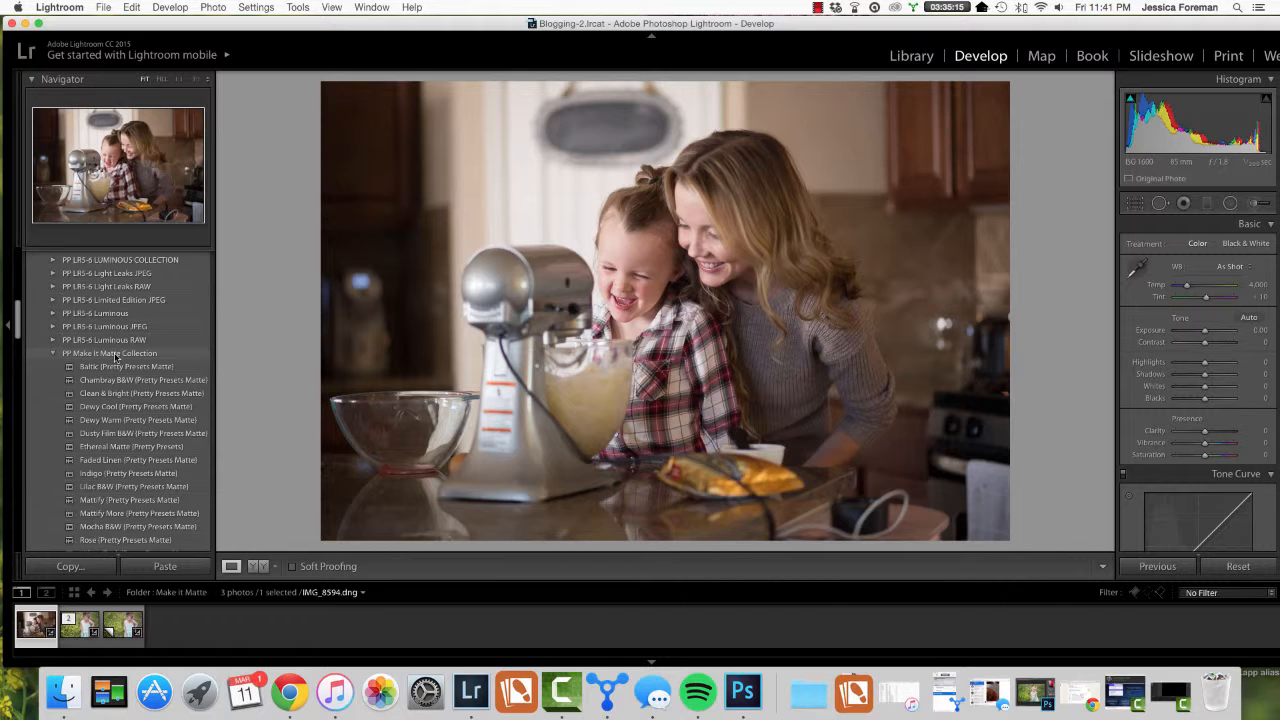
Step: Look through the presets in the PP Make It Matte Collection and preview their effect on the kitchen photo
scroll(115, 357, "down", 2)
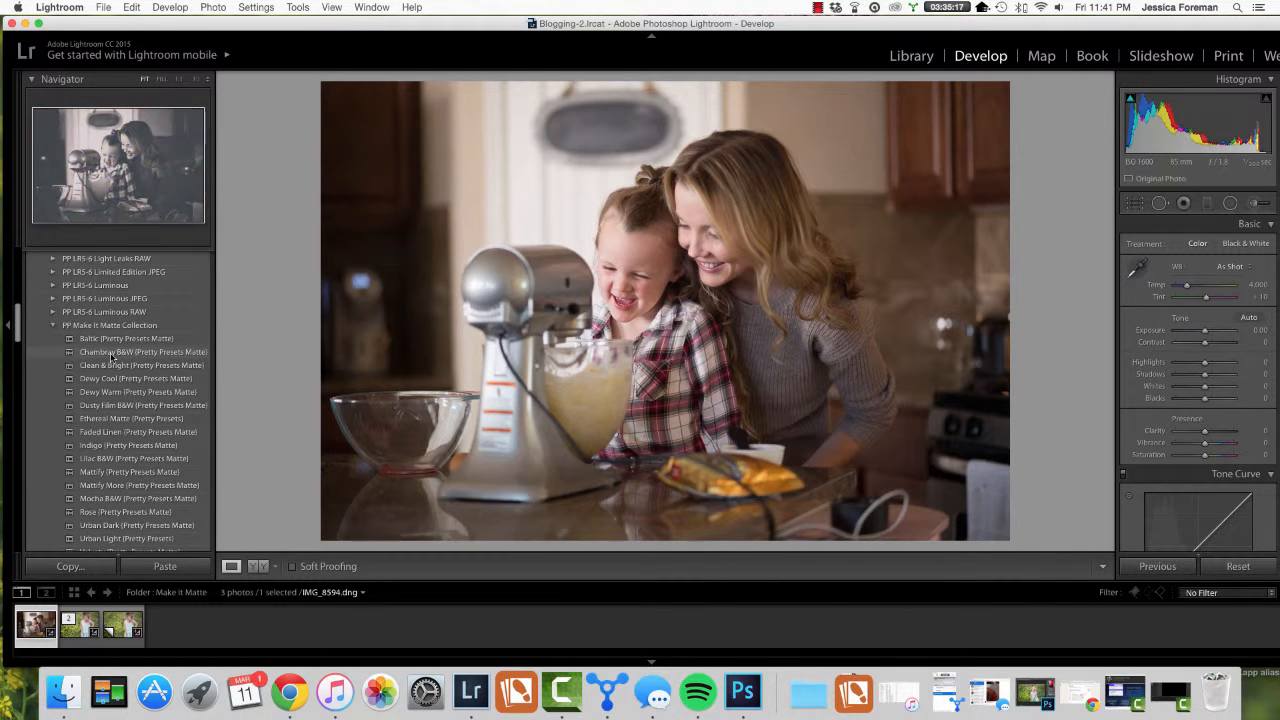
scroll(112, 357, "down", 4)
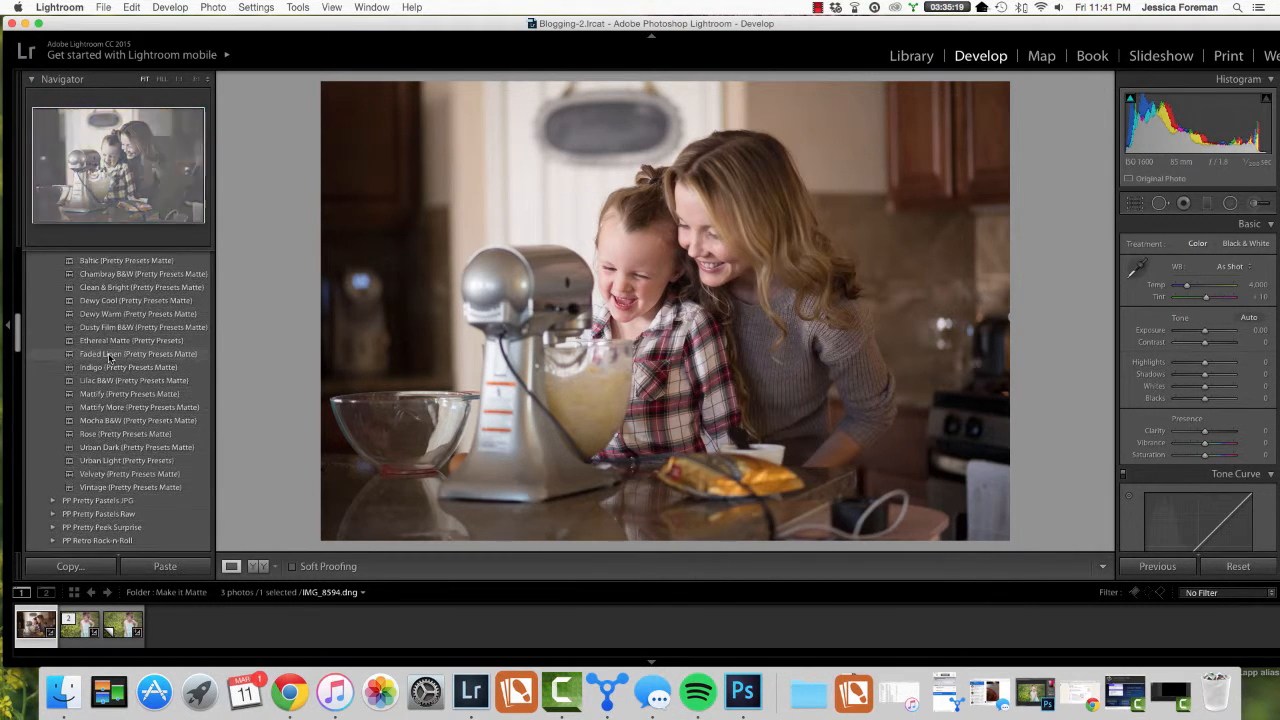
scroll(108, 357, "down", 5)
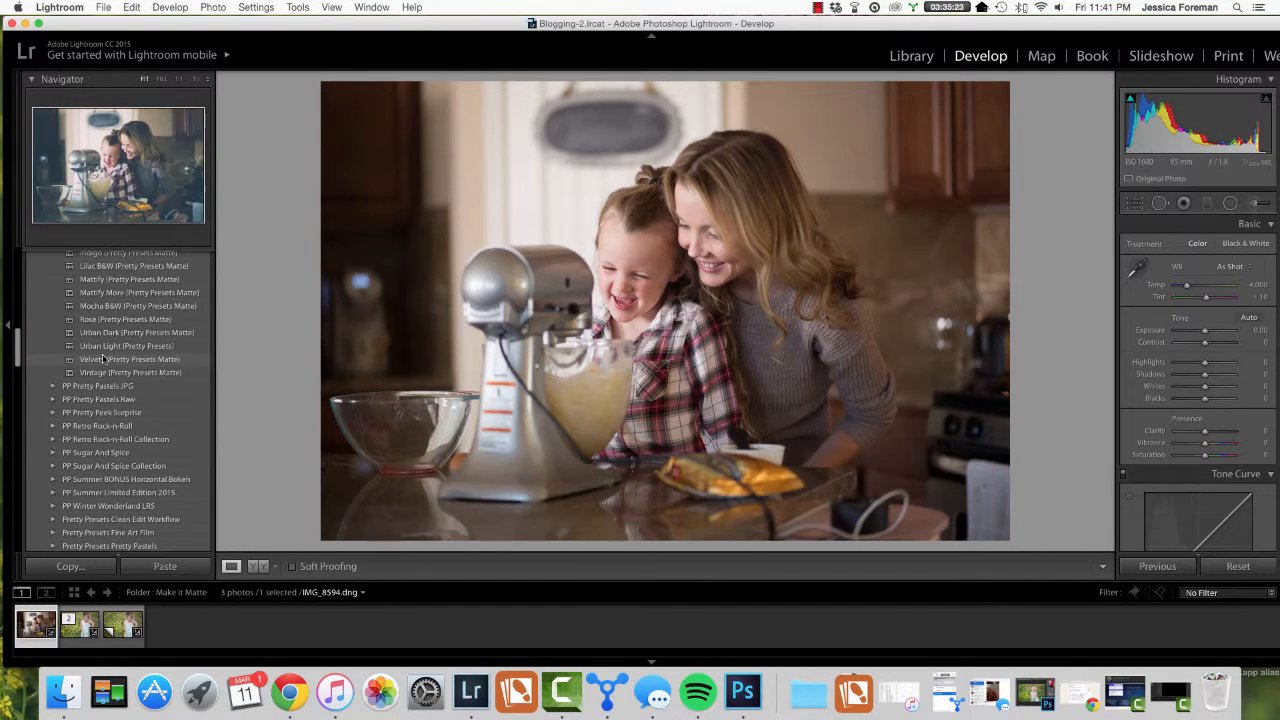
scroll(103, 358, "up", 2)
scroll(103, 358, "up", 6)
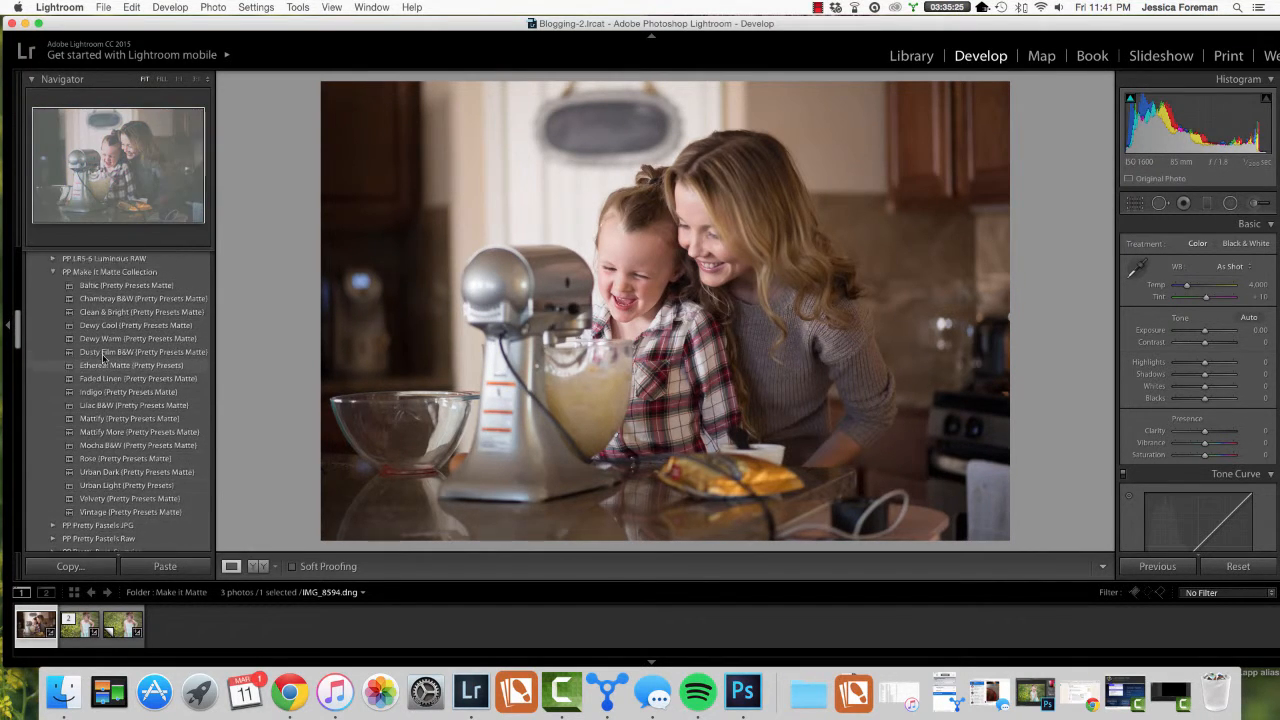
scroll(103, 358, "up", 3)
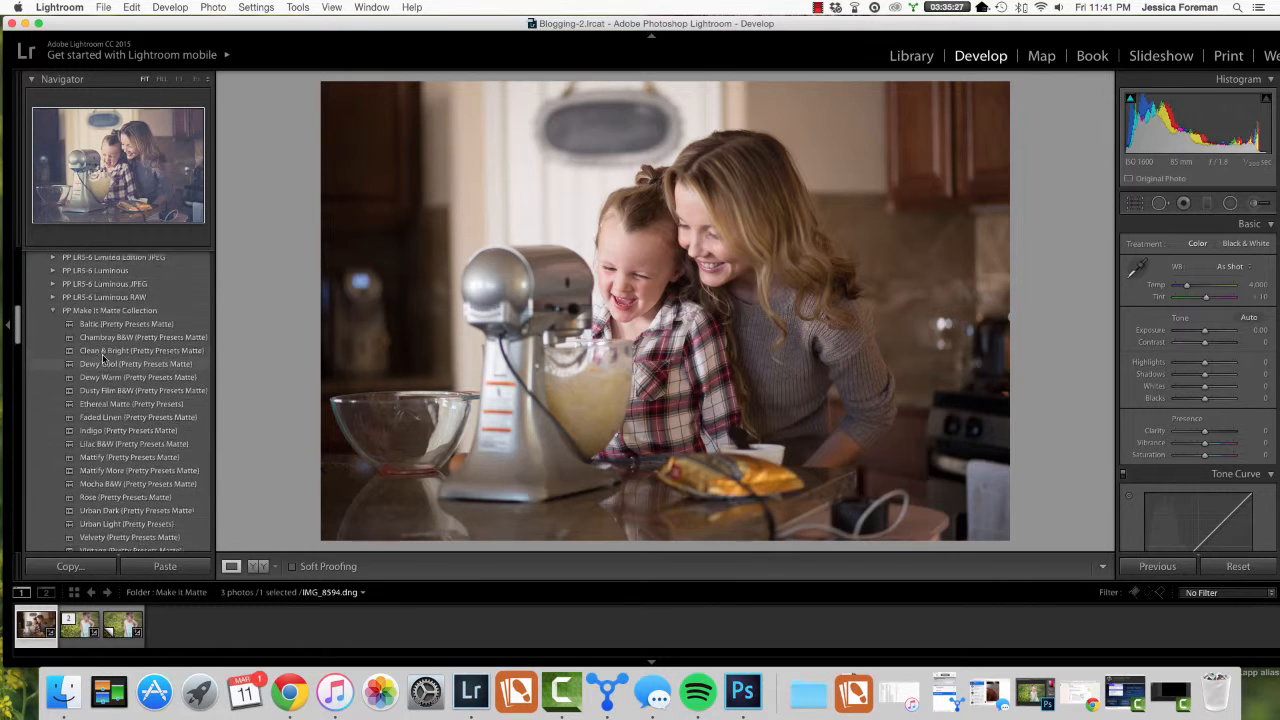
scroll(102, 356, "down", 8)
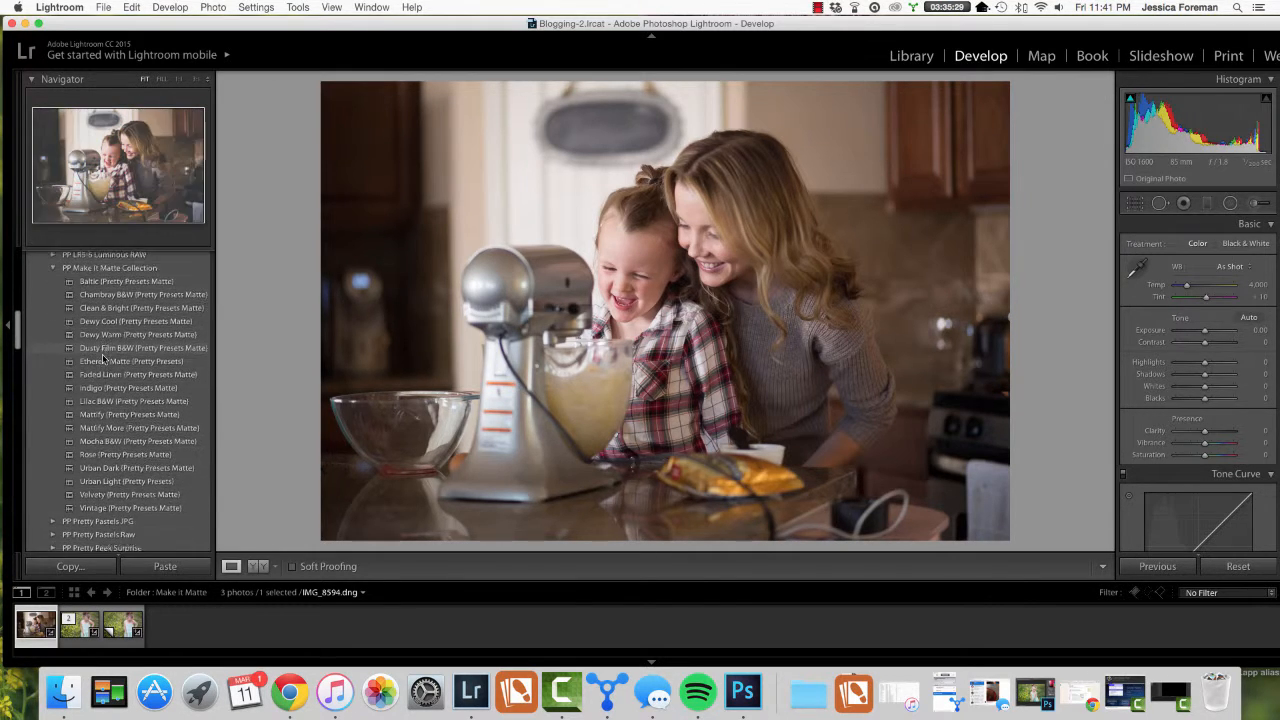
scroll(102, 354, "up", 6)
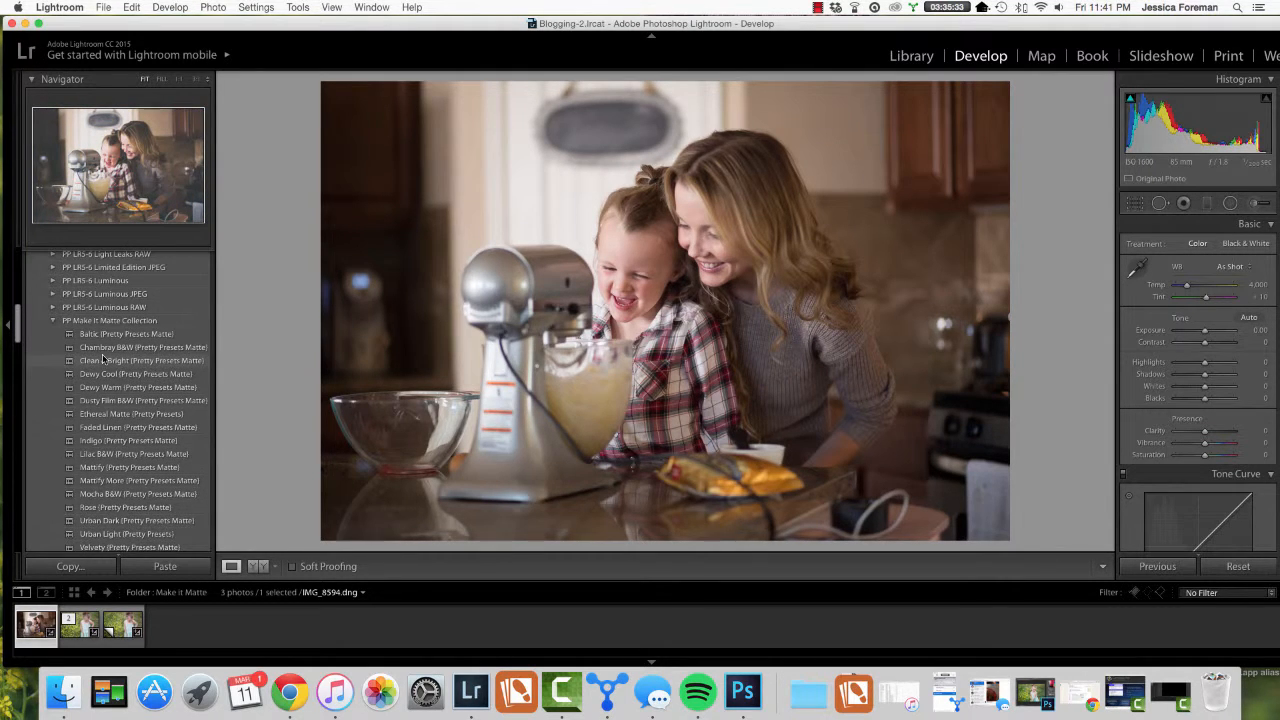
scroll(102, 356, "down", 5)
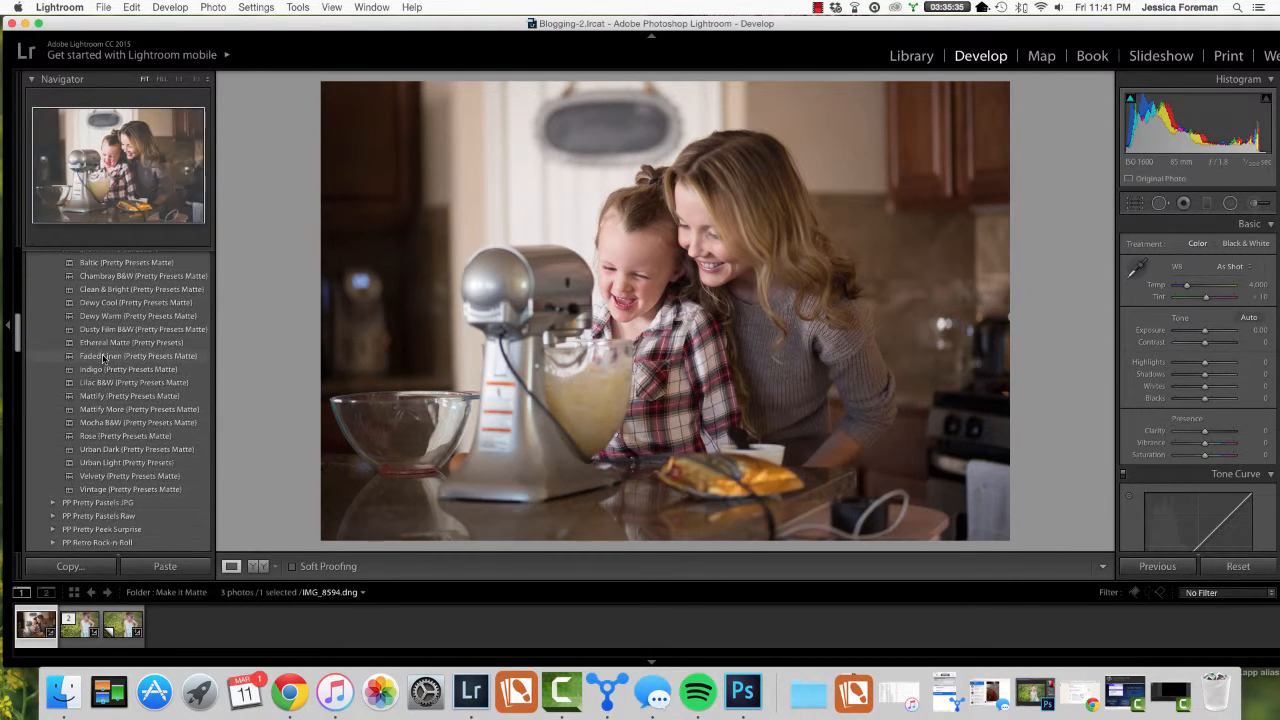
scroll(102, 354, "up", 3)
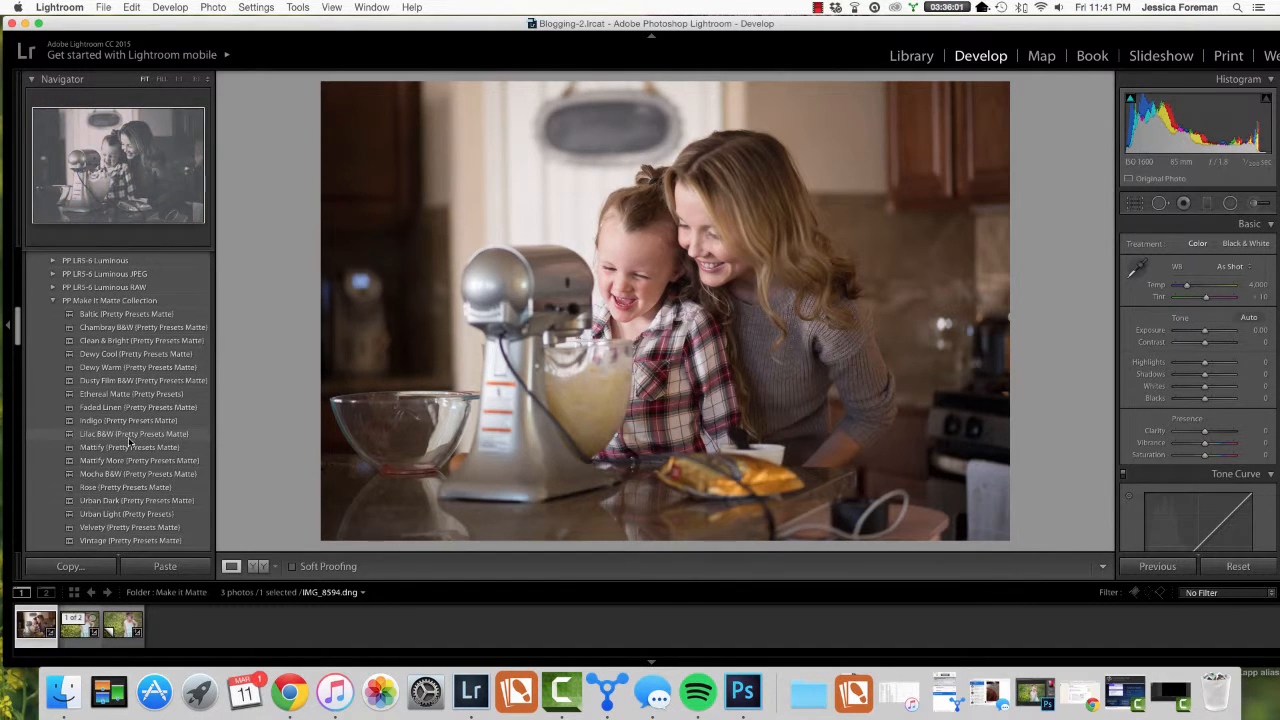
Step: Apply the Chambray B&W matte preset to the kitchen photo, fine-tuning it with Shadows +100, Highlights −91 and Exposure +0.15
left_click(136, 329)
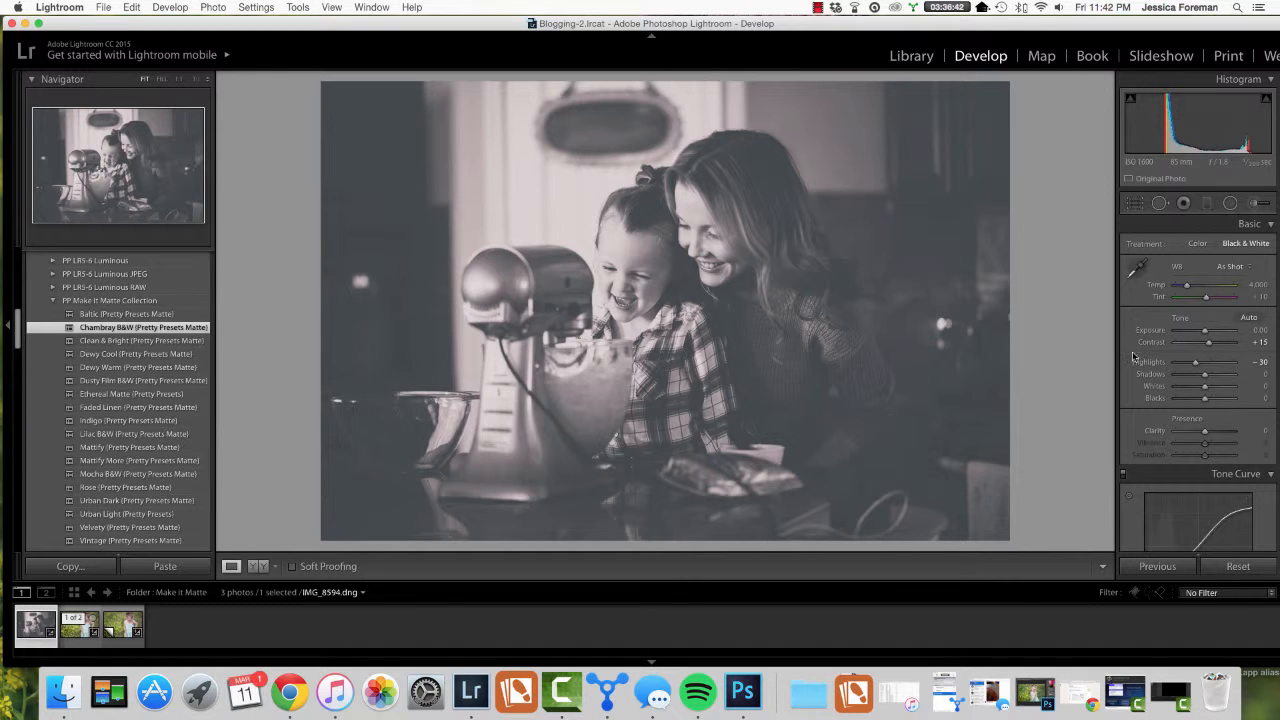
left_click_drag(1205, 378, 1255, 382)
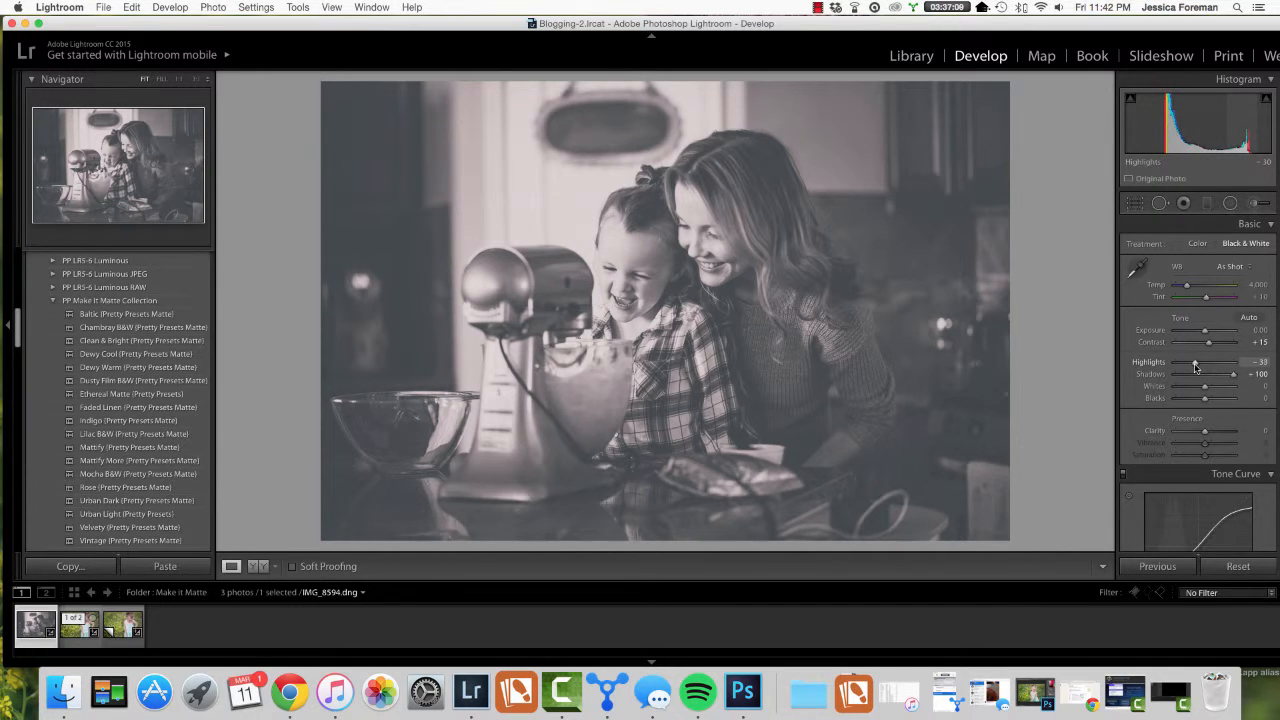
left_click_drag(1194, 367, 1179, 372)
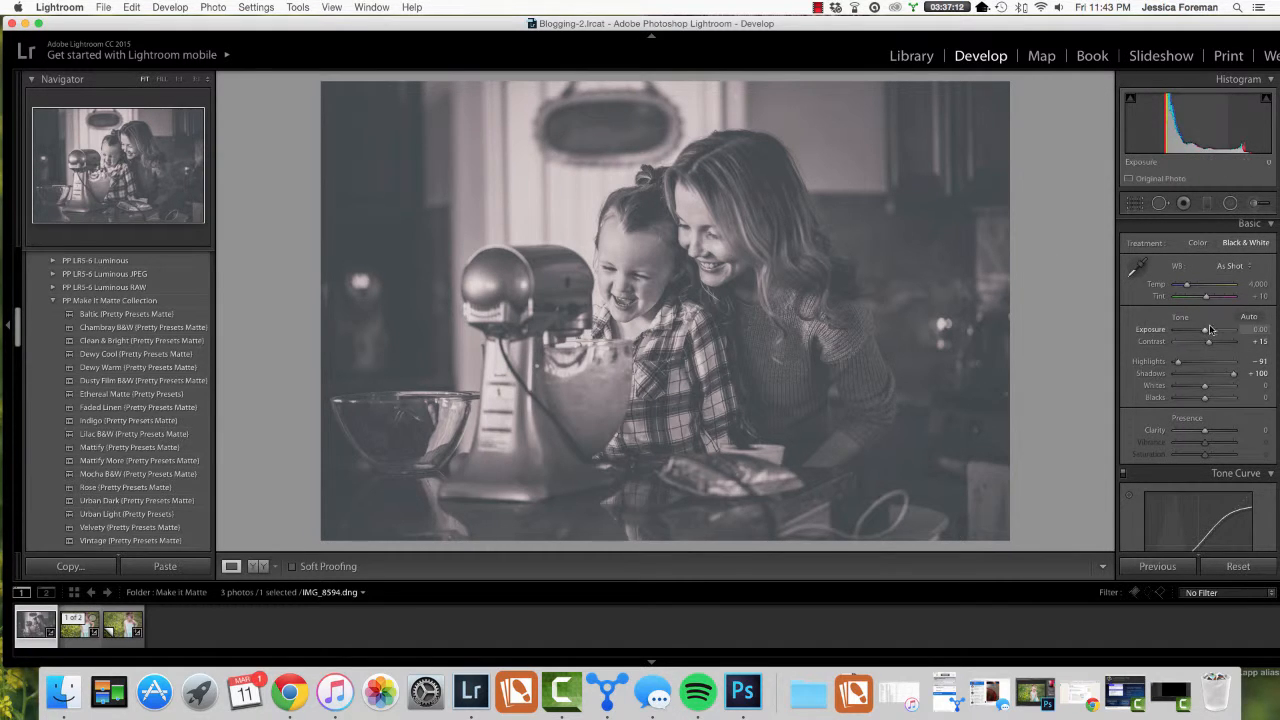
left_click_drag(1205, 335, 1208, 337)
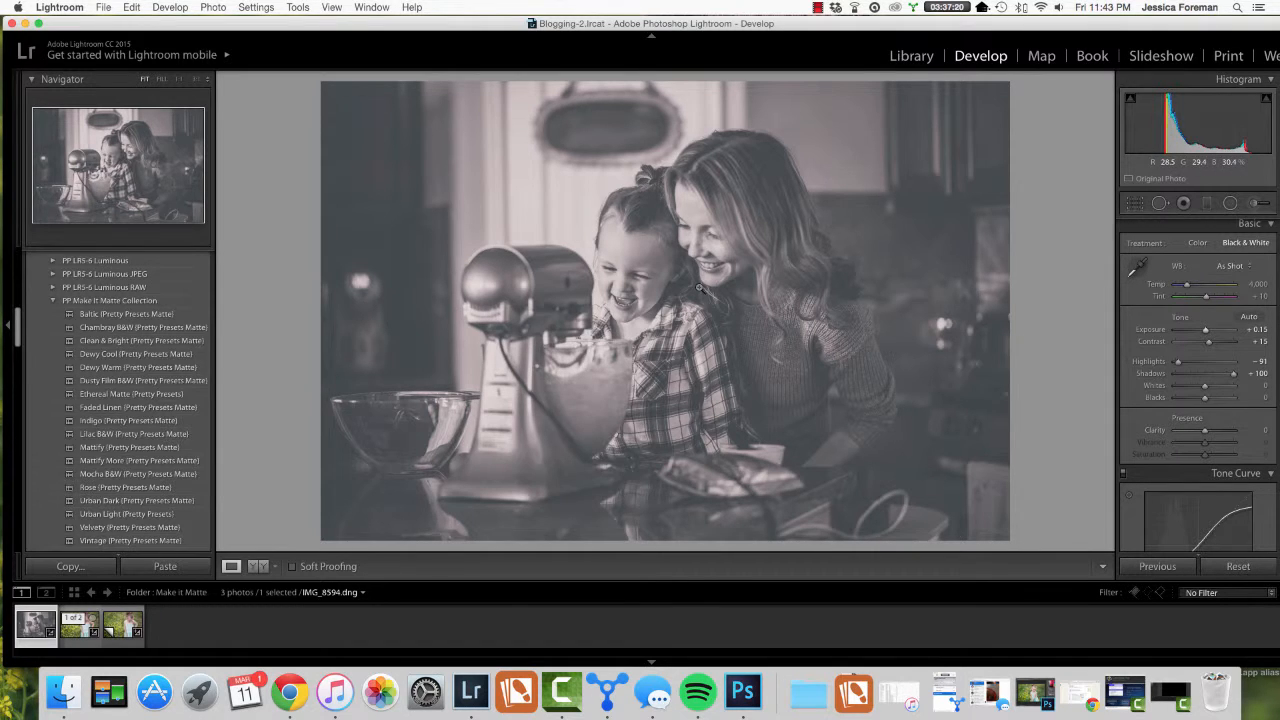
Step: Add an inverted-mask radial filter with Shadows 12 and Feather 37, centred over the mother and child
left_click(1231, 203)
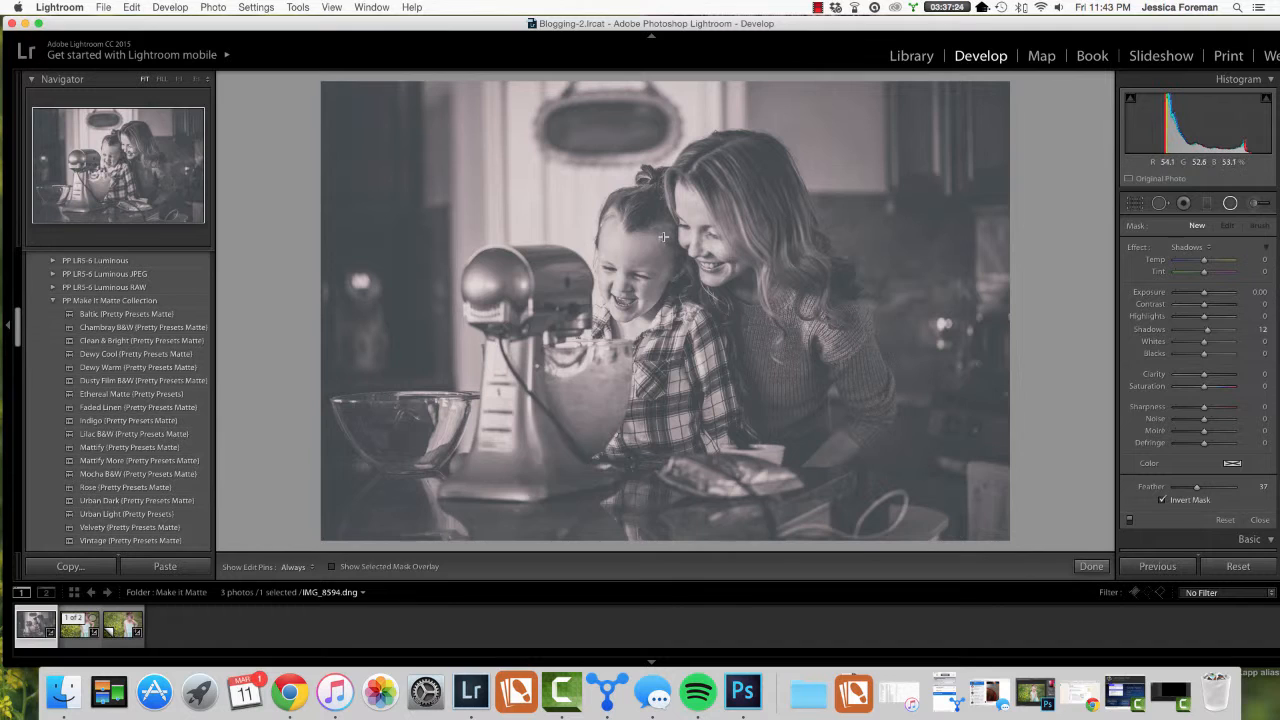
left_click_drag(646, 237, 820, 452)
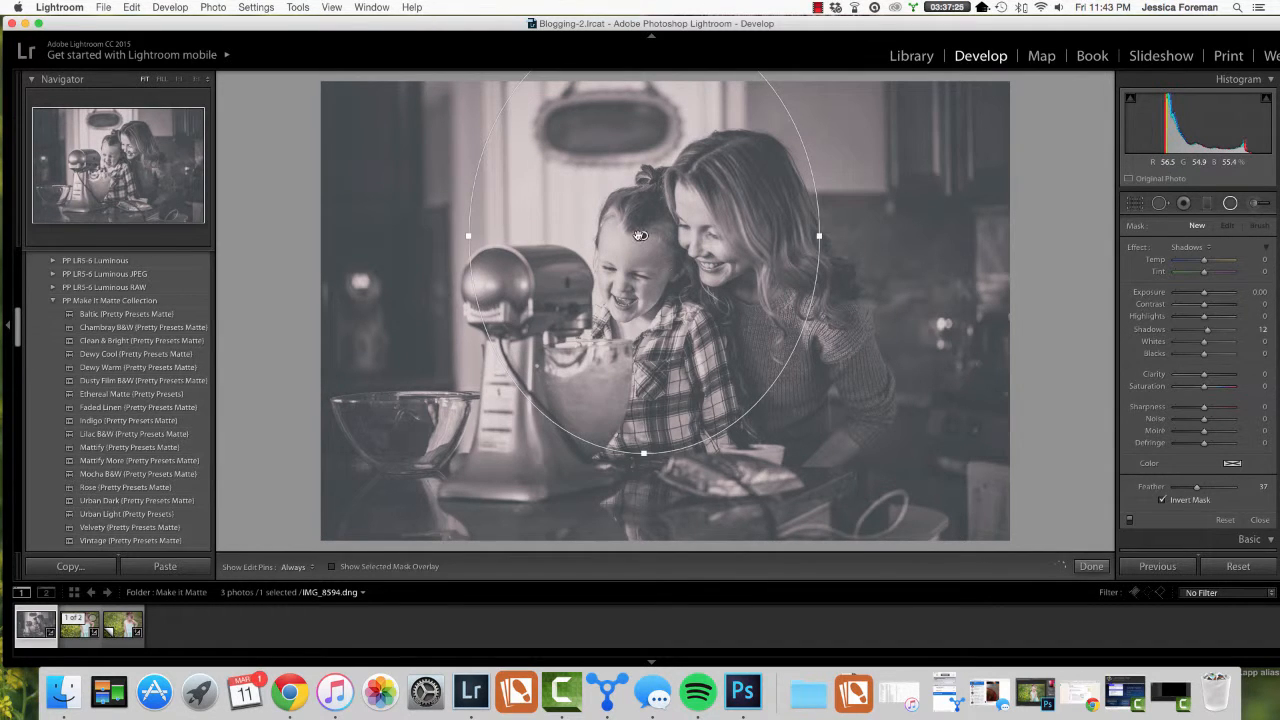
left_click_drag(643, 237, 684, 300)
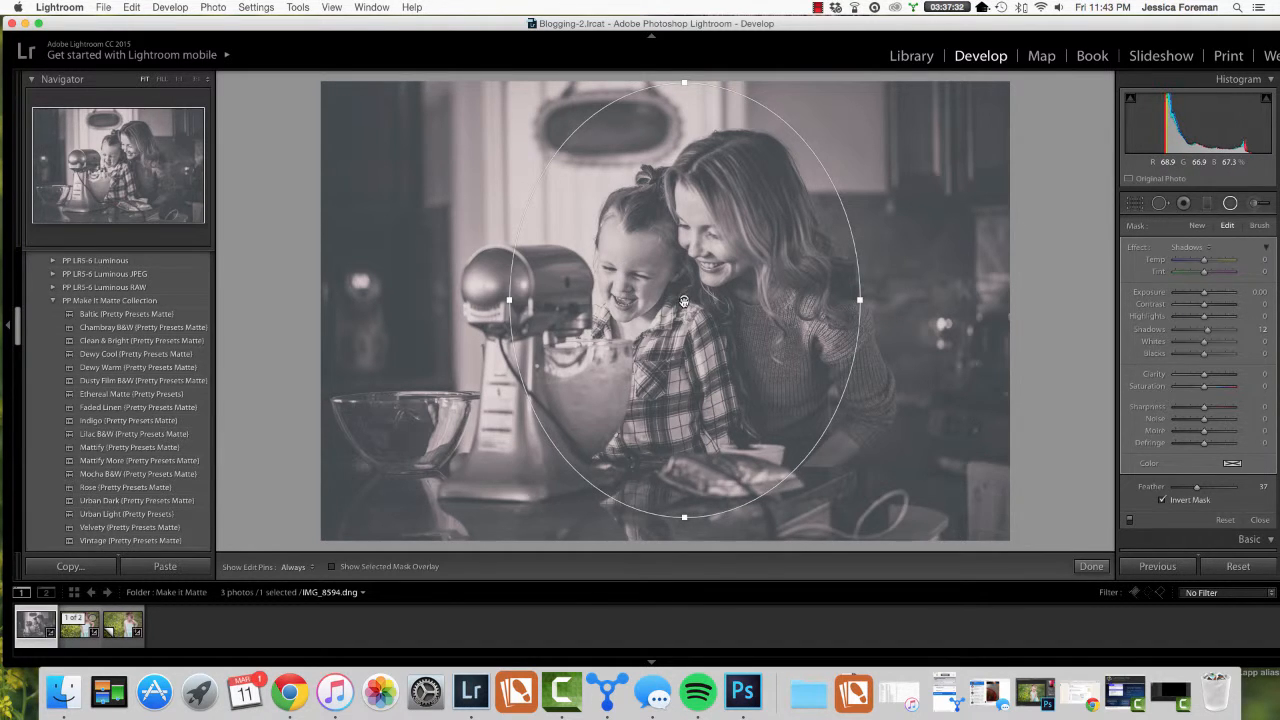
left_click_drag(684, 300, 698, 312)
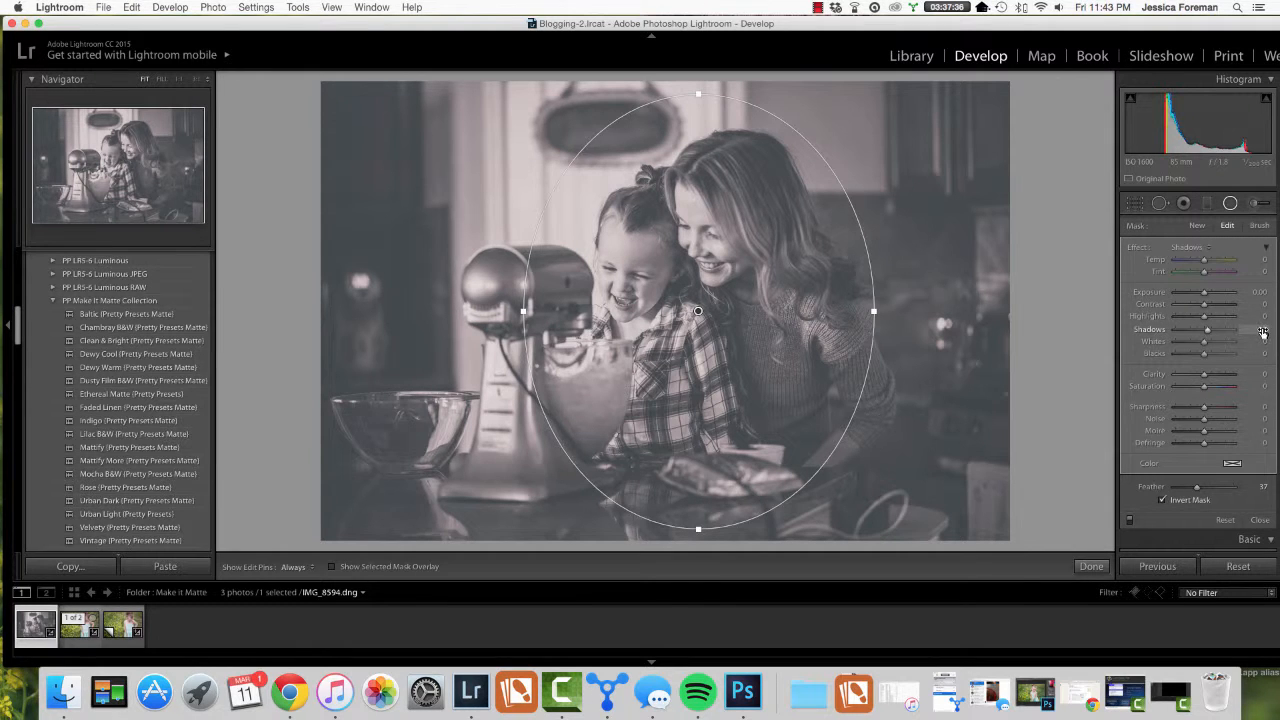
Step: Check the radial filter's coverage with the mask overlay, close the filter, and compare the edit side by side with the original
left_click(332, 567)
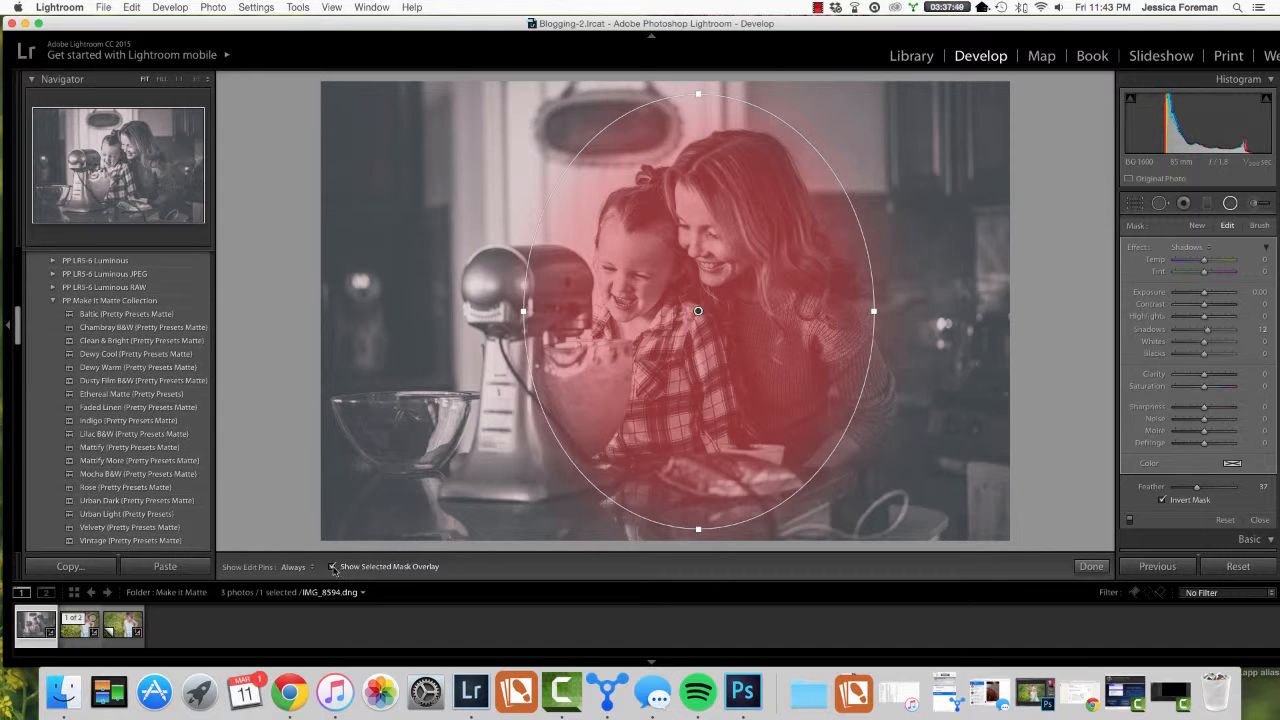
left_click(332, 567)
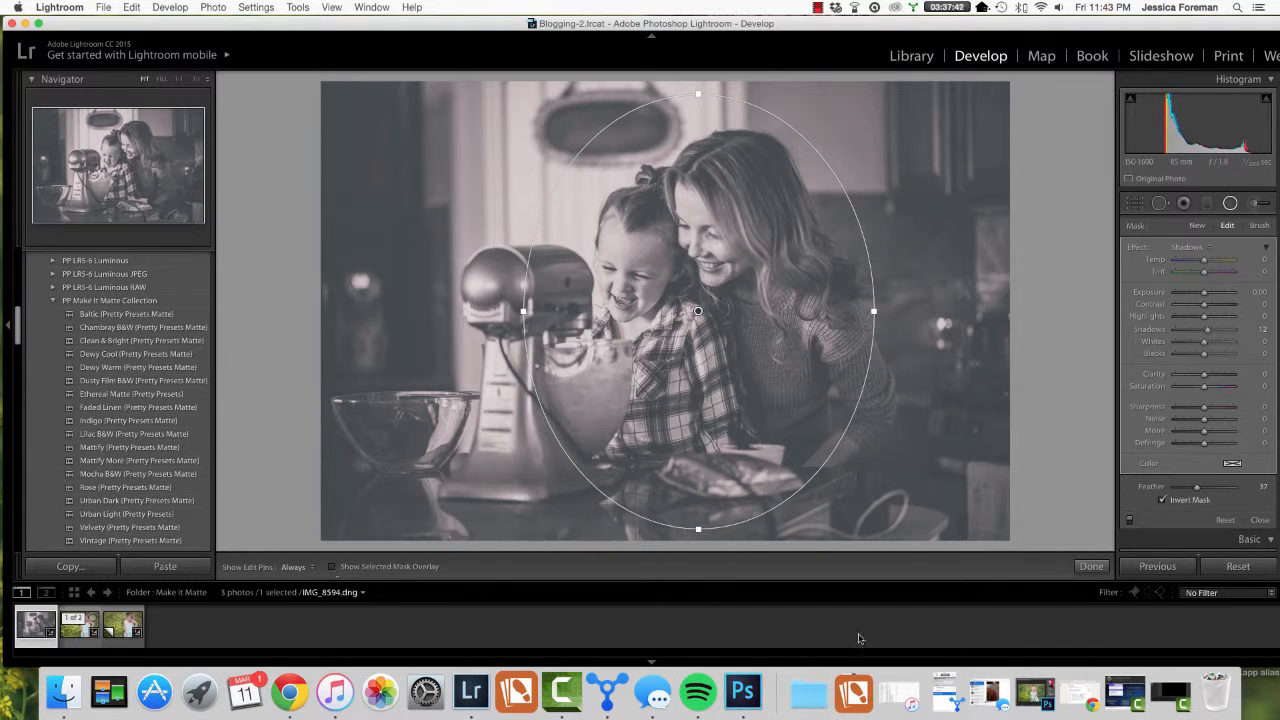
left_click(1090, 567)
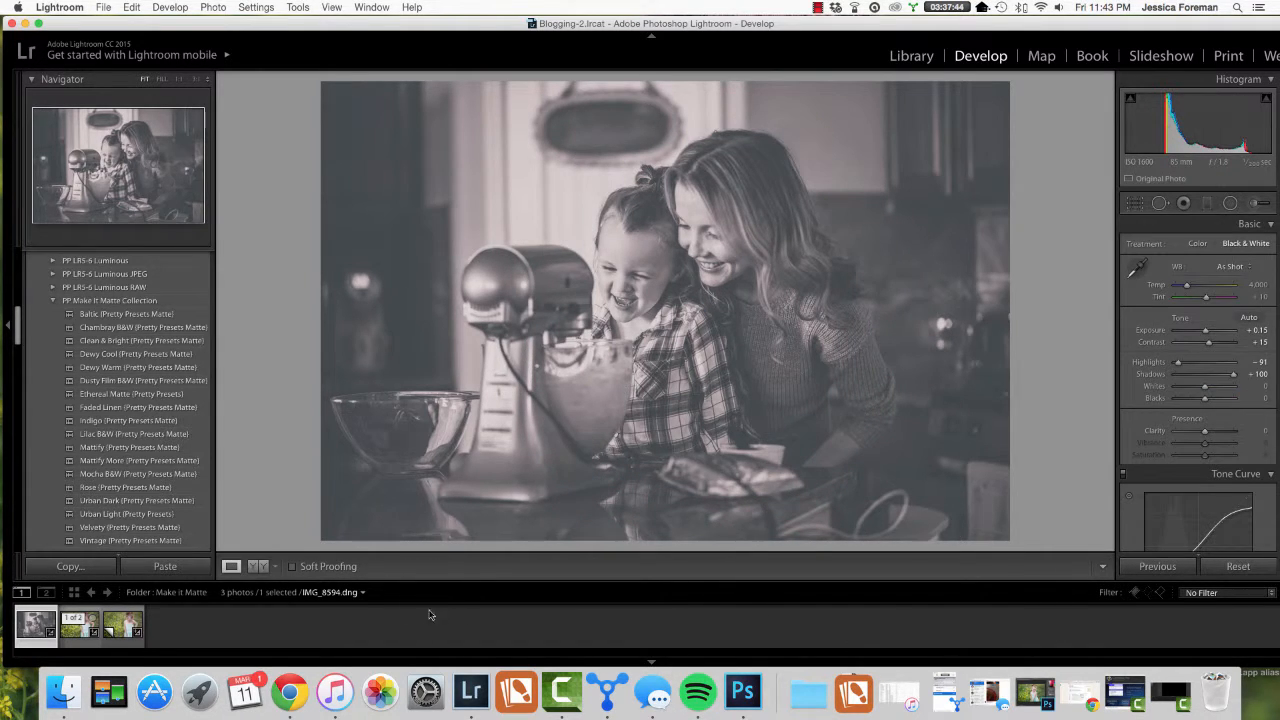
left_click(253, 568)
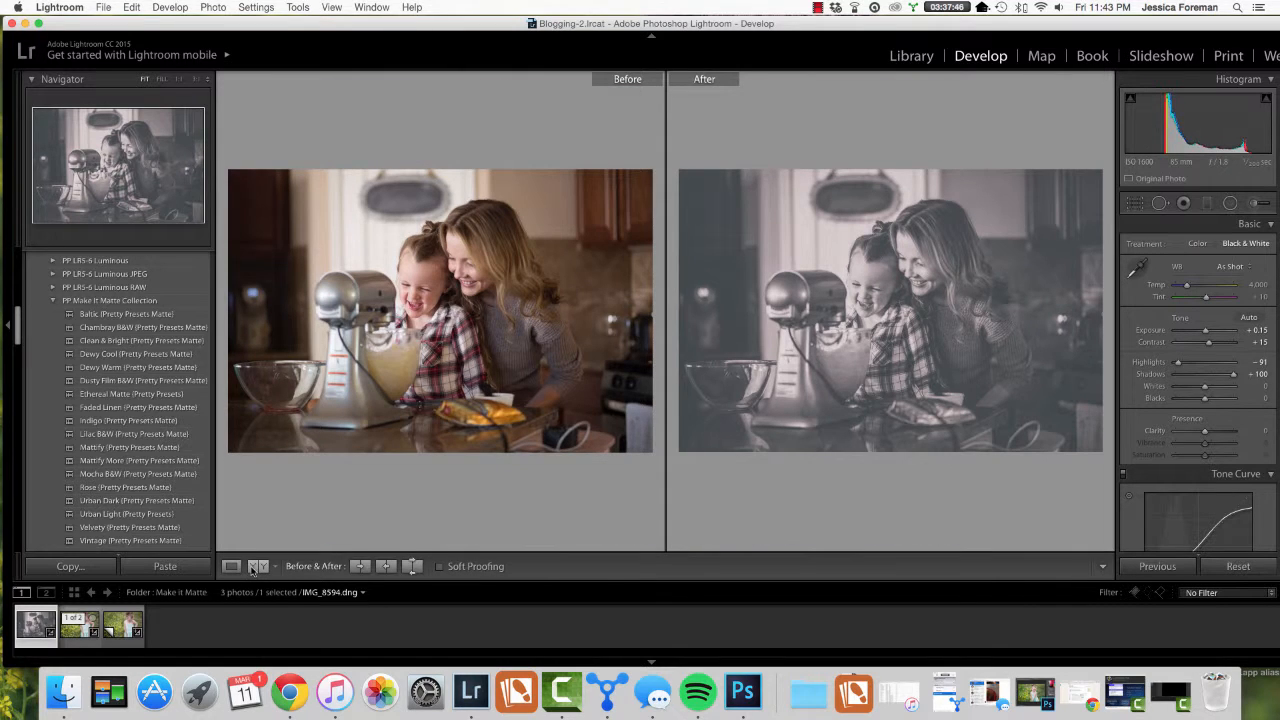
left_click(231, 567)
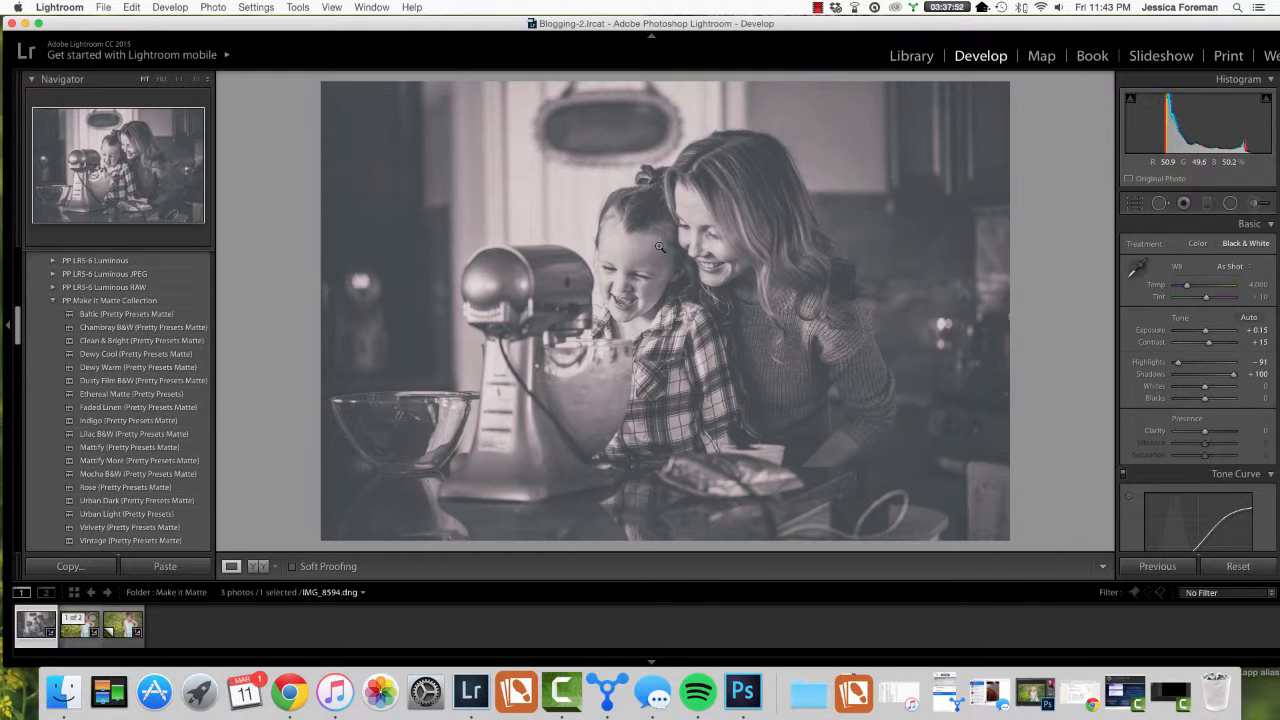
Step: Apply the Clean & Bright matte preset to IMG_2373.dng and lower its Highlights to −100
left_click(73, 632)
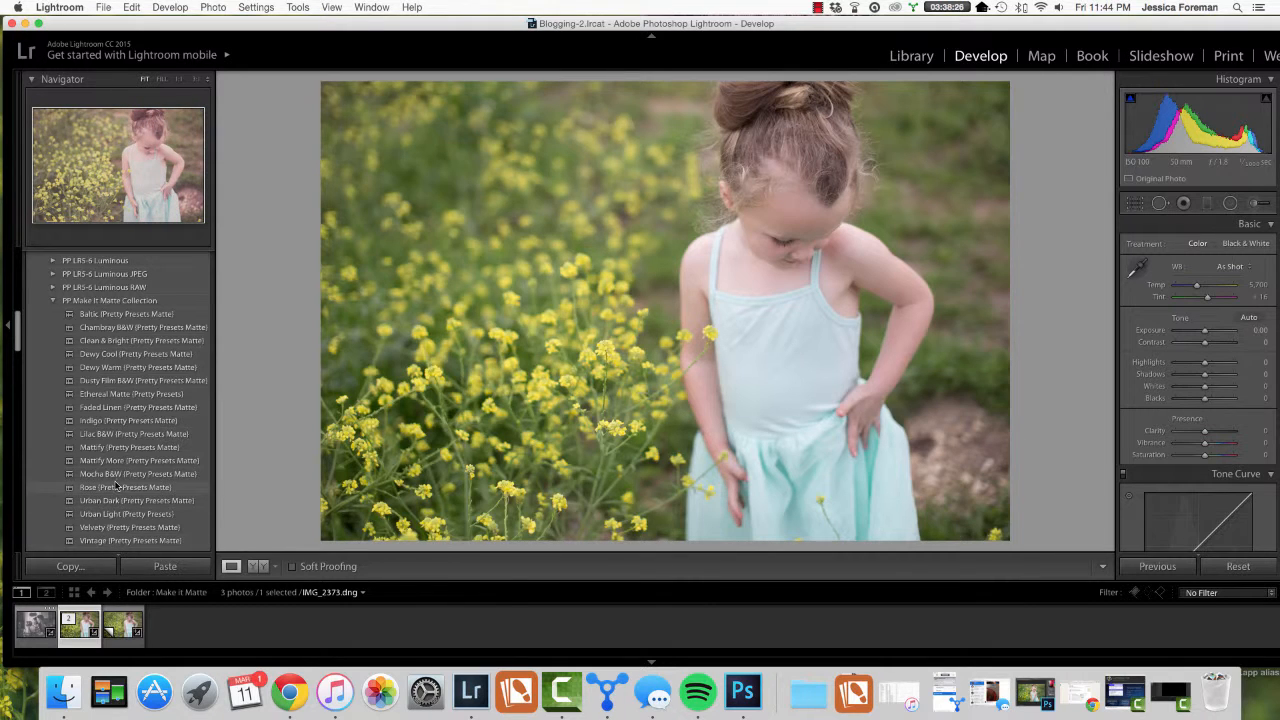
left_click(118, 341)
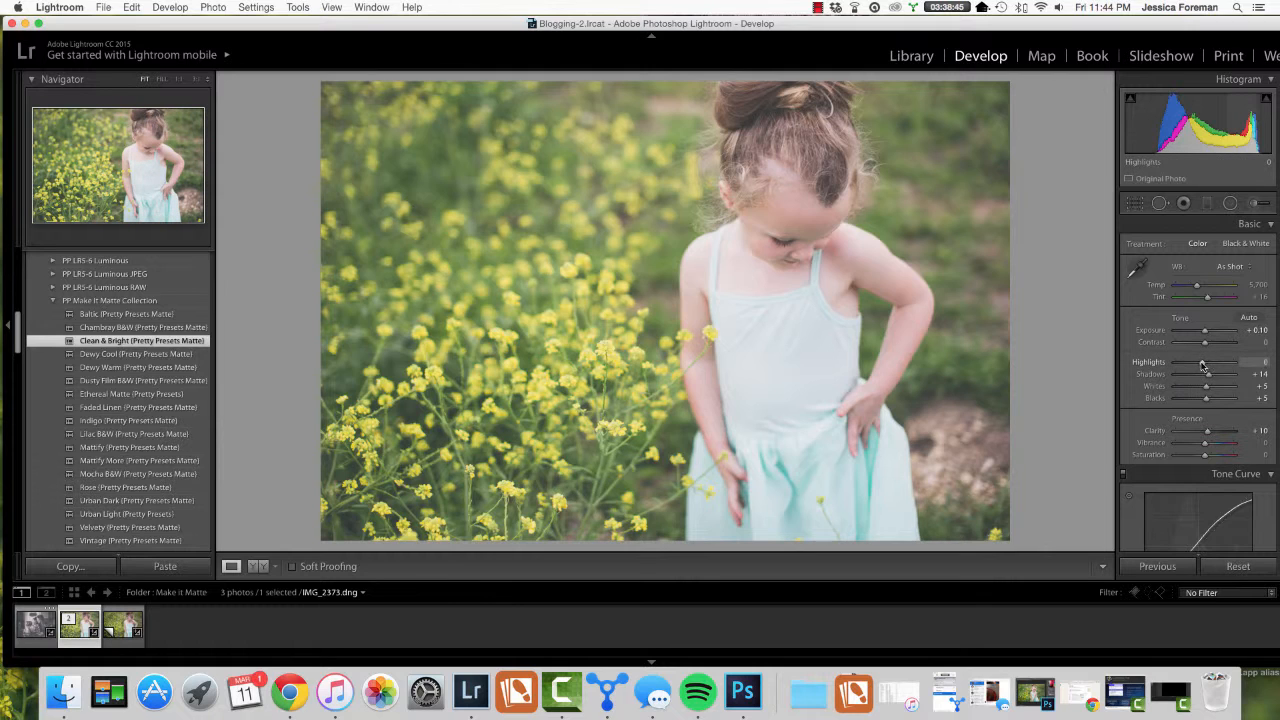
left_click_drag(1202, 365, 1170, 374)
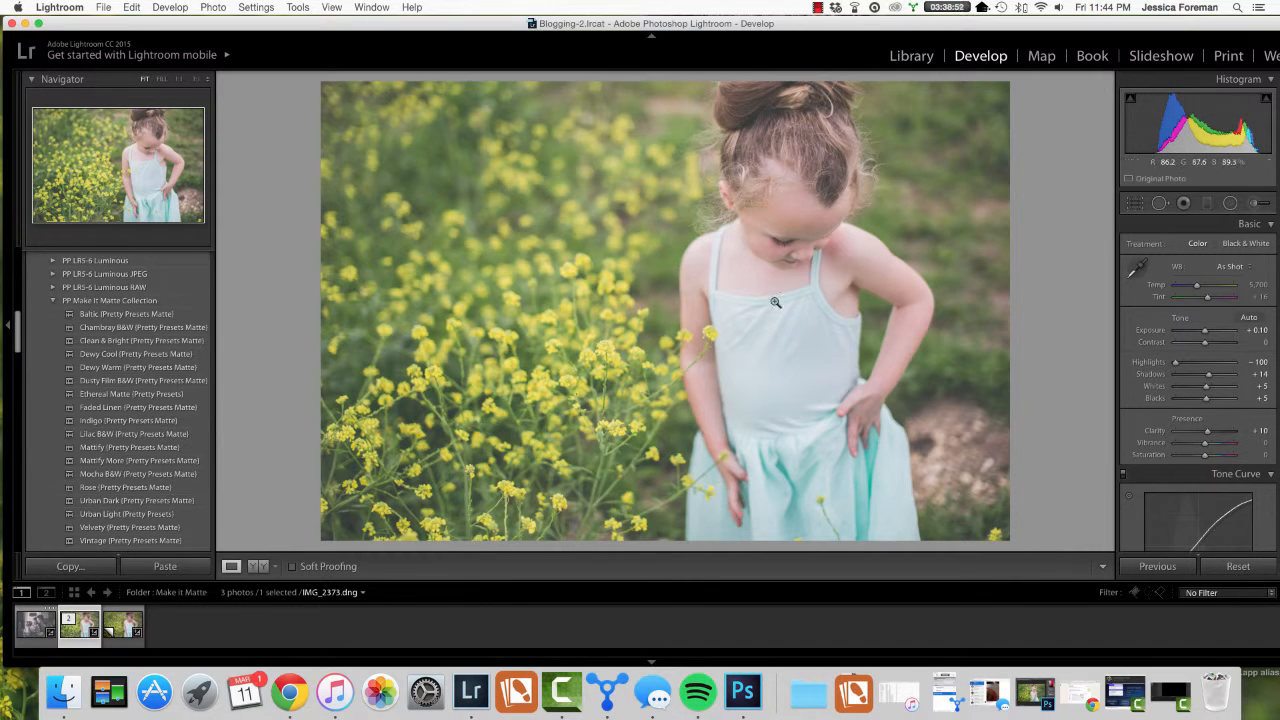
Step: Add an inverted-mask radial filter with Shadows 12 over the girl, and compare the edit side by side with the original
left_click(1230, 203)
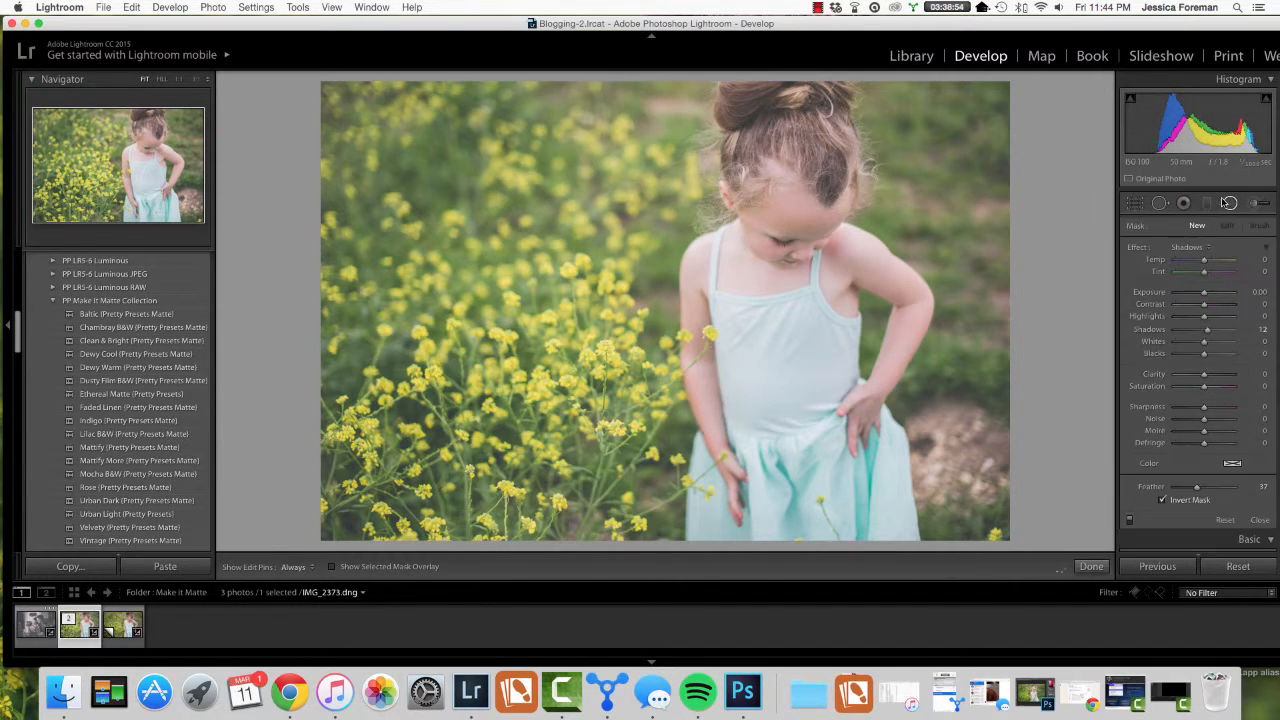
left_click_drag(745, 265, 897, 532)
left_click_drag(744, 265, 805, 333)
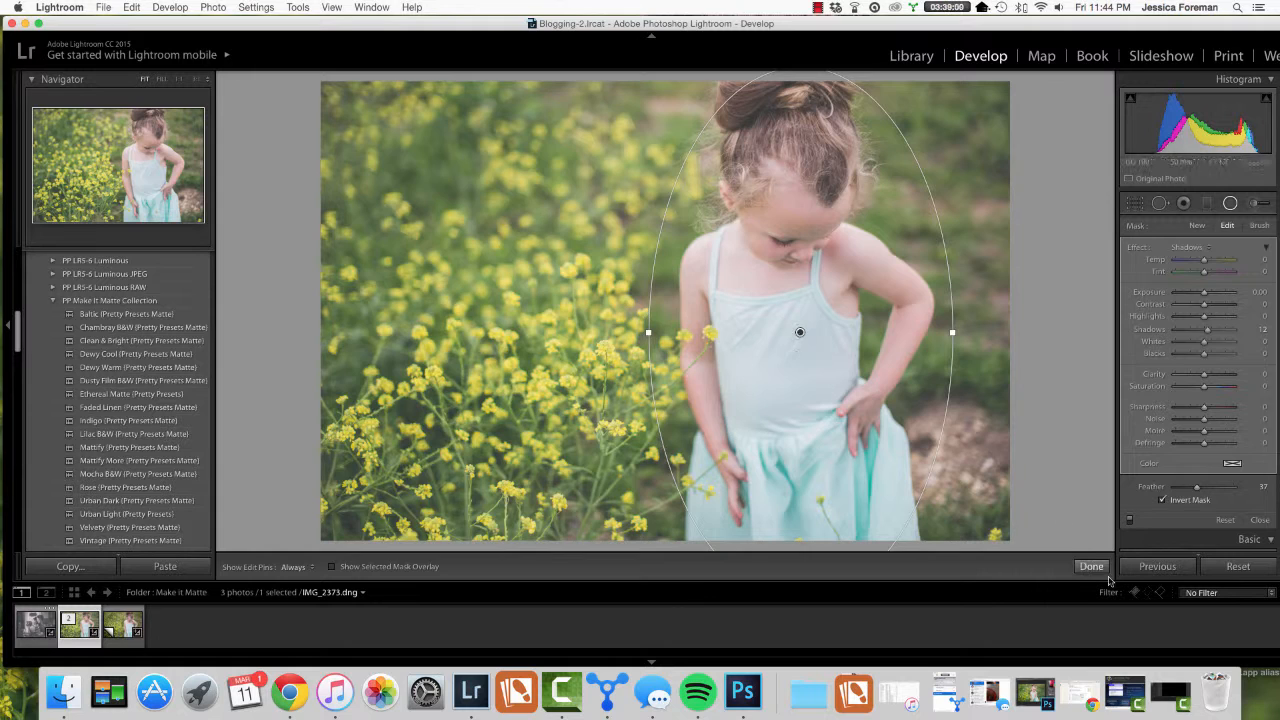
left_click(1097, 568)
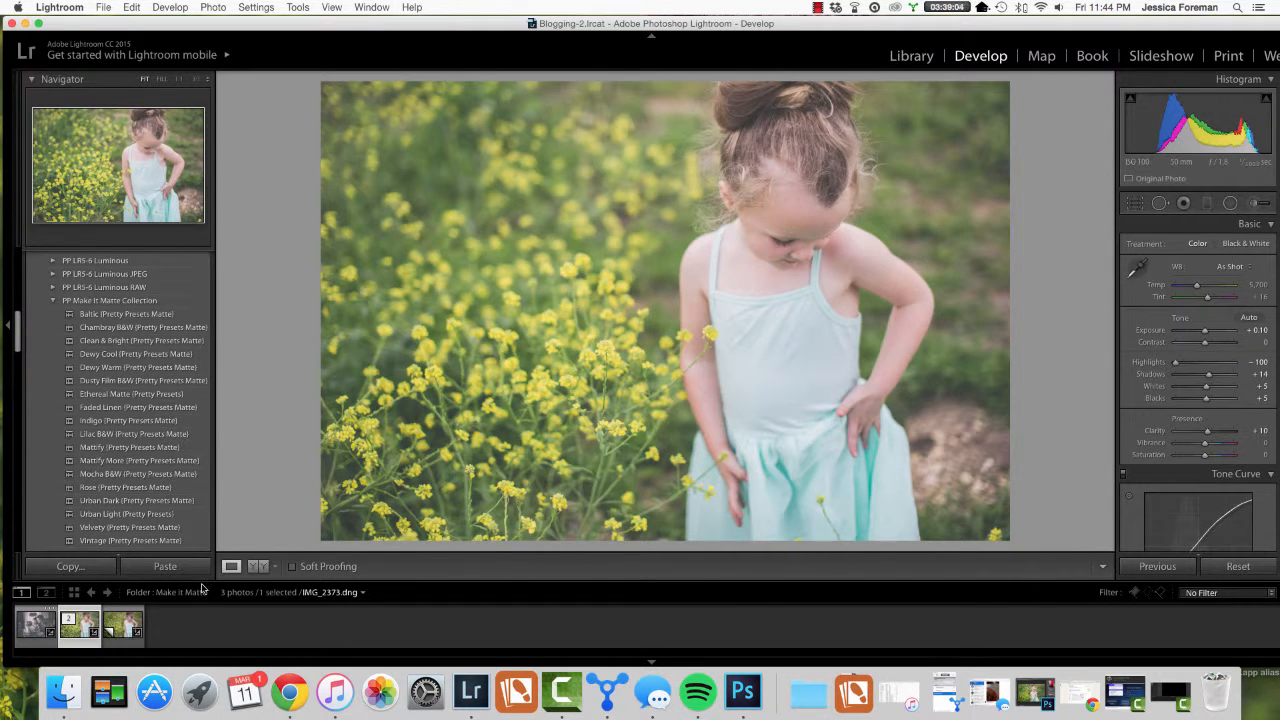
left_click(258, 567)
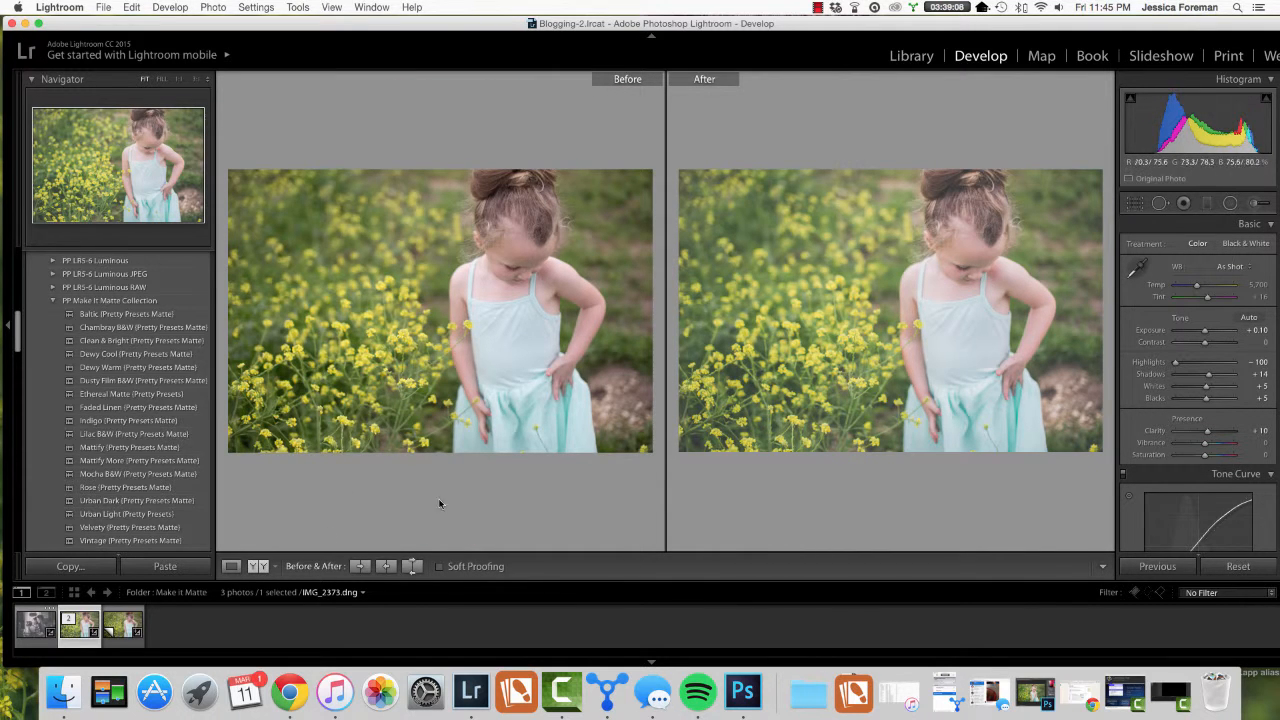
left_click(231, 567)
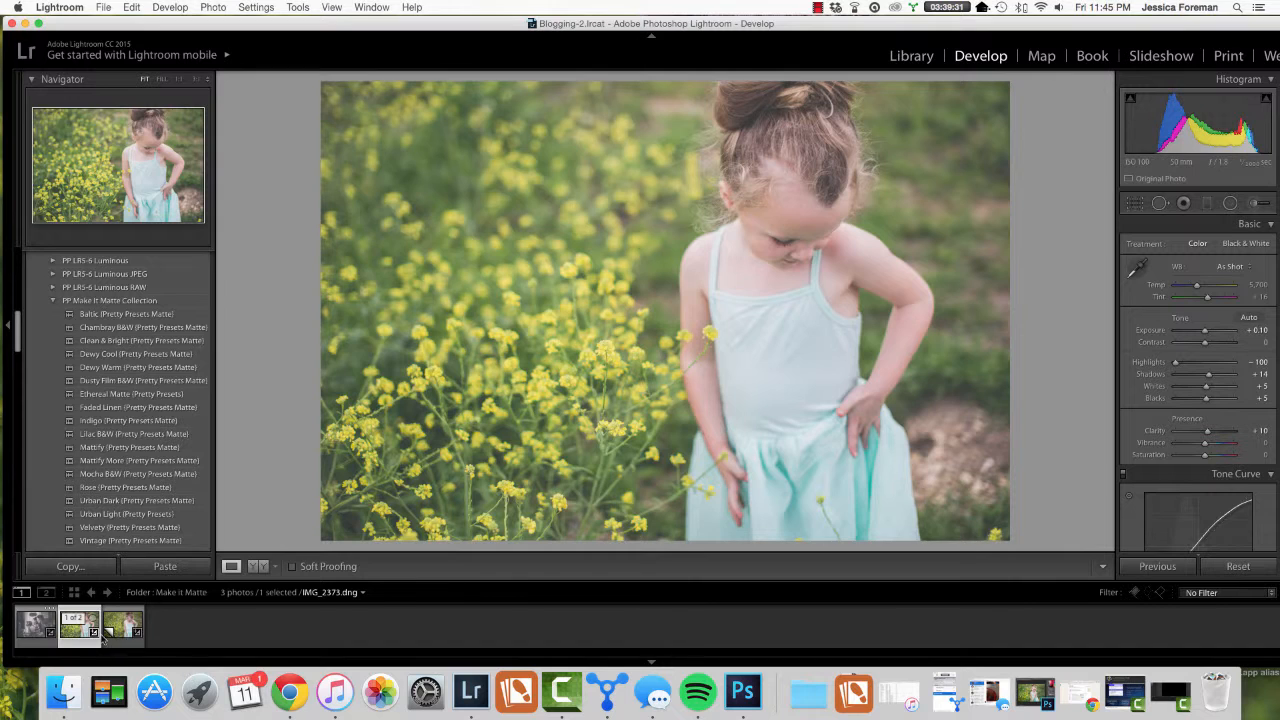
Step: Apply the Chambray B&W matte preset to virtual copy Copy 1 of IMG_2373.dng and compare it with the Clean & Bright version
key("super+apostrophe")
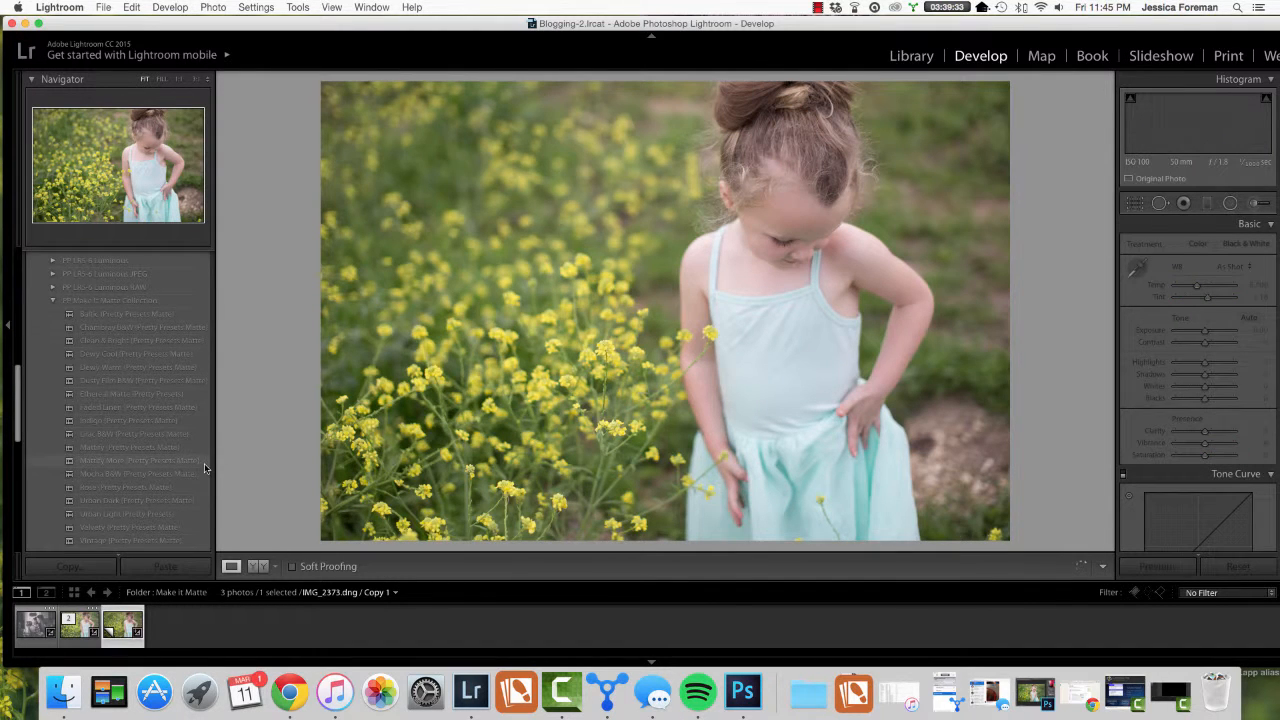
left_click(173, 330)
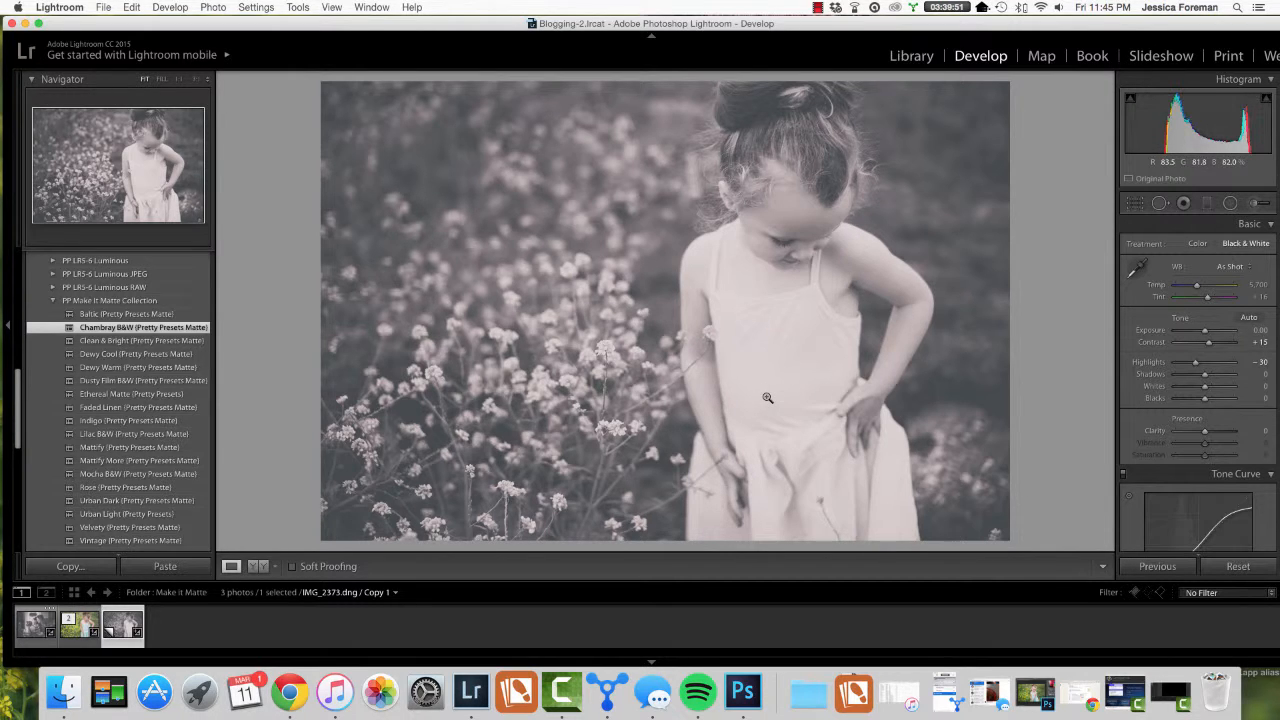
key("Left")
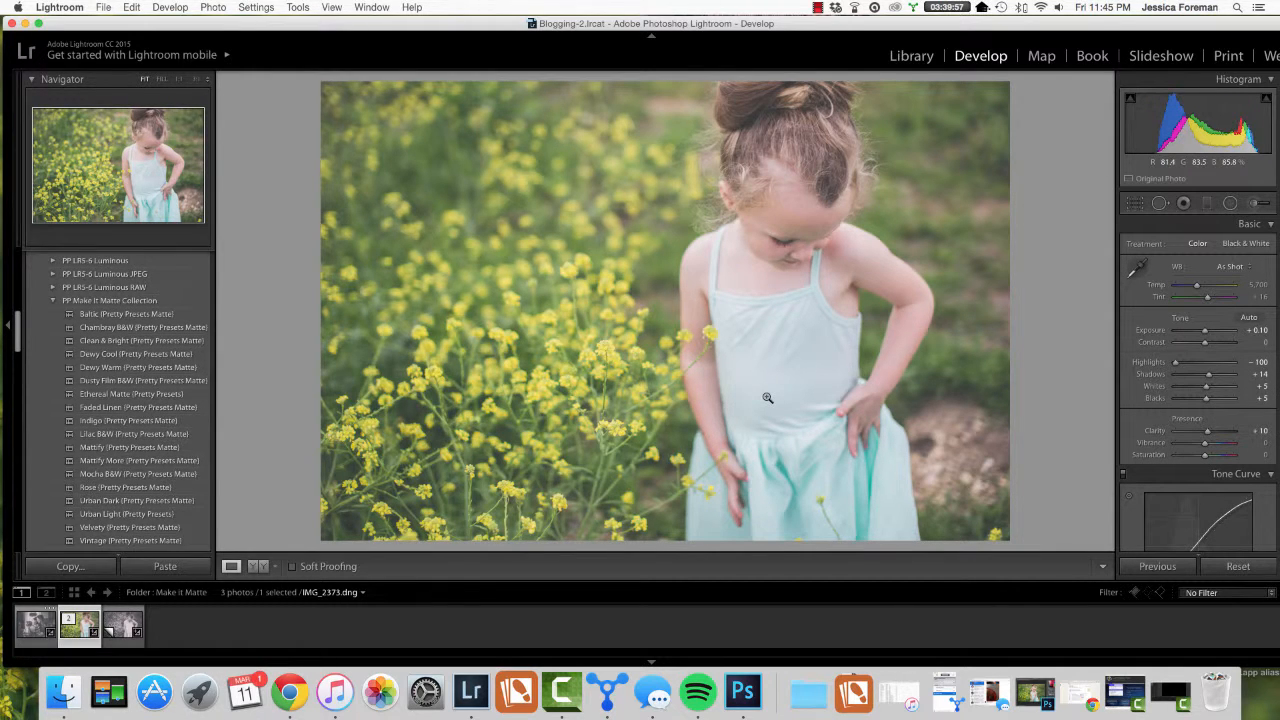
key("Right")
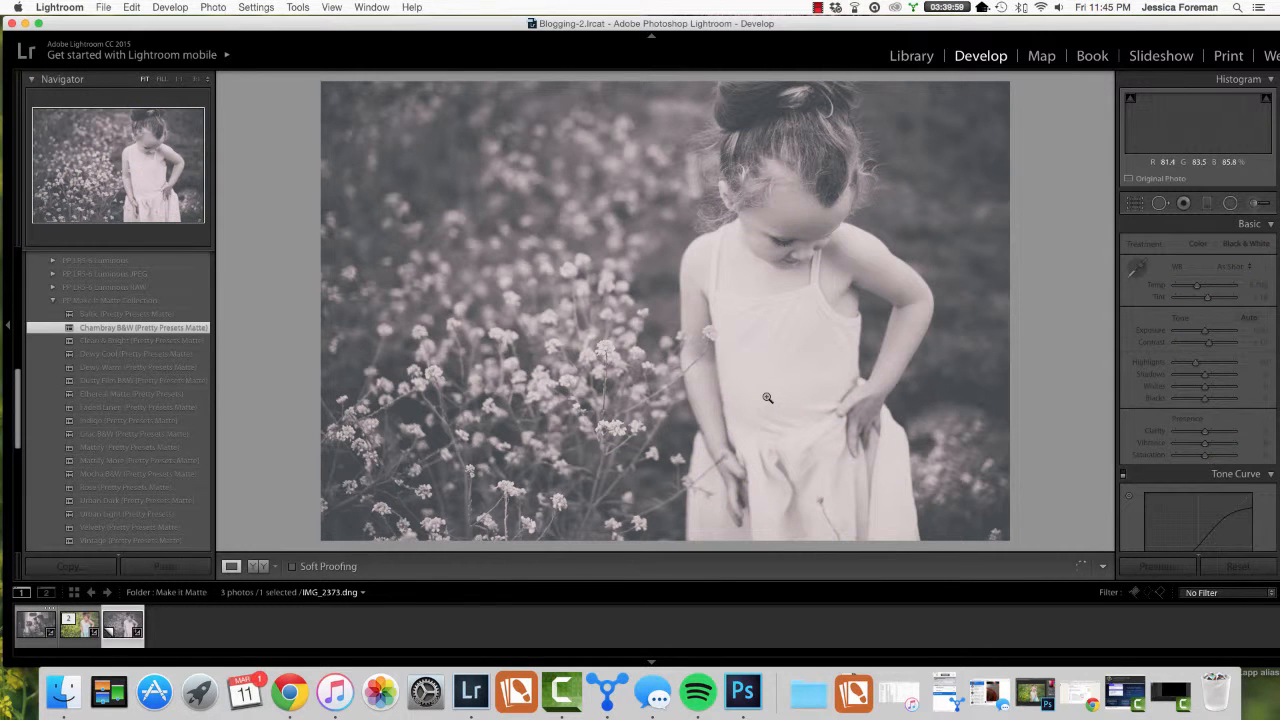
key("Left")
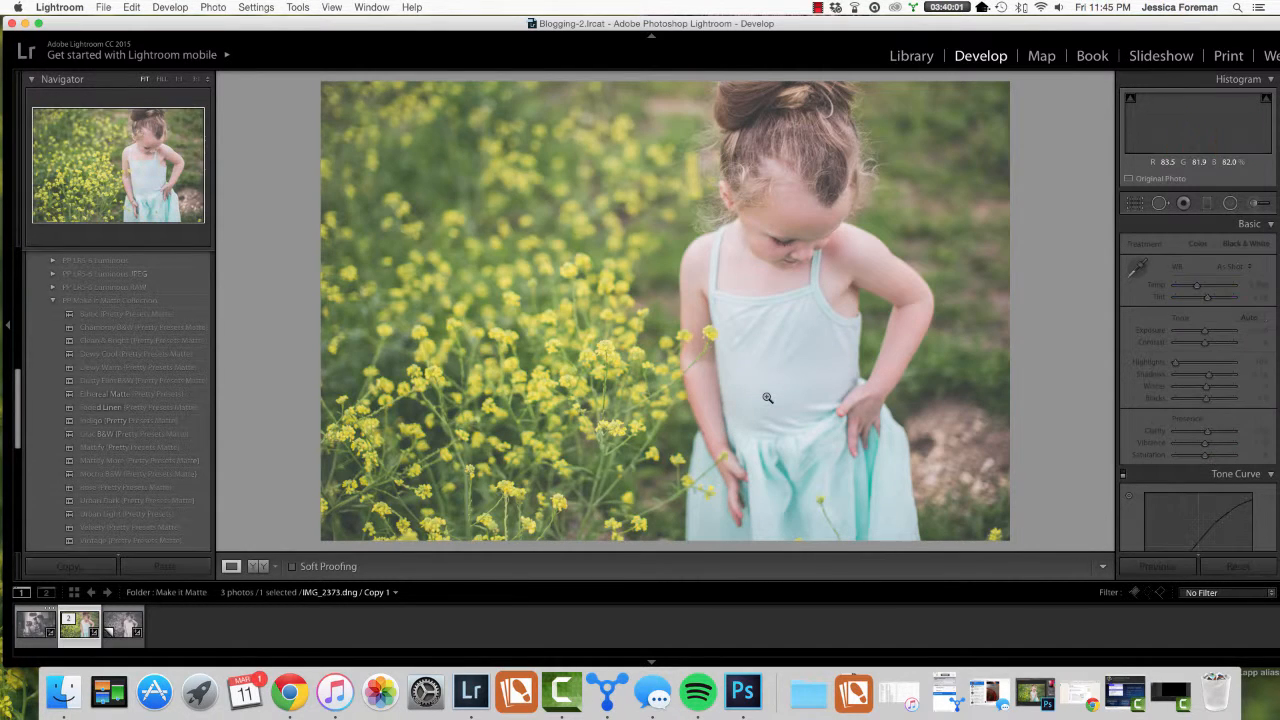
key("Right")
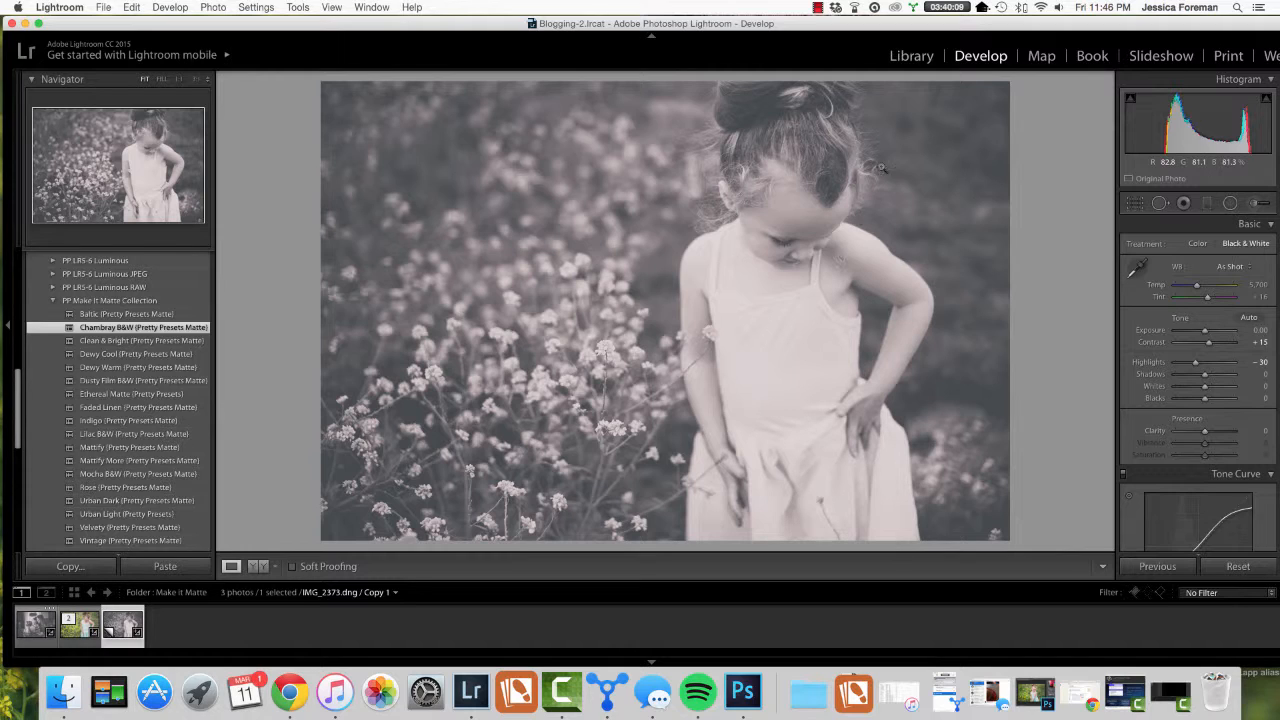
left_click(818, 9)
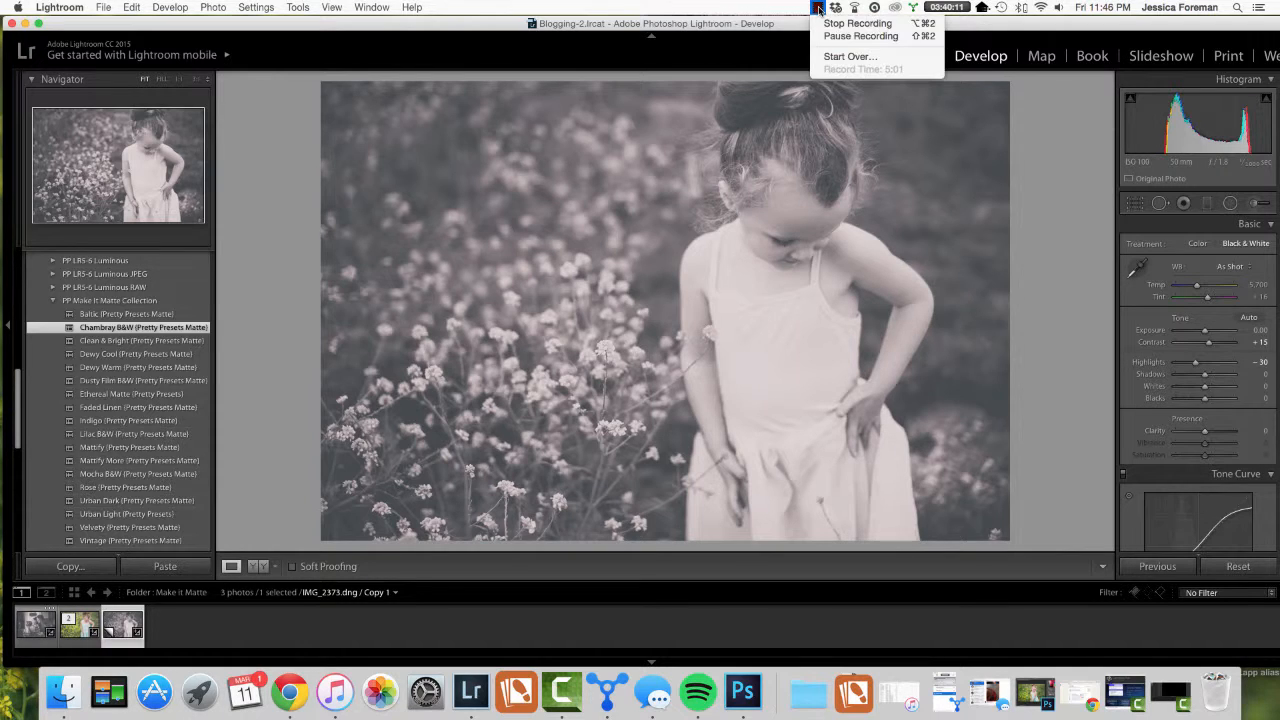